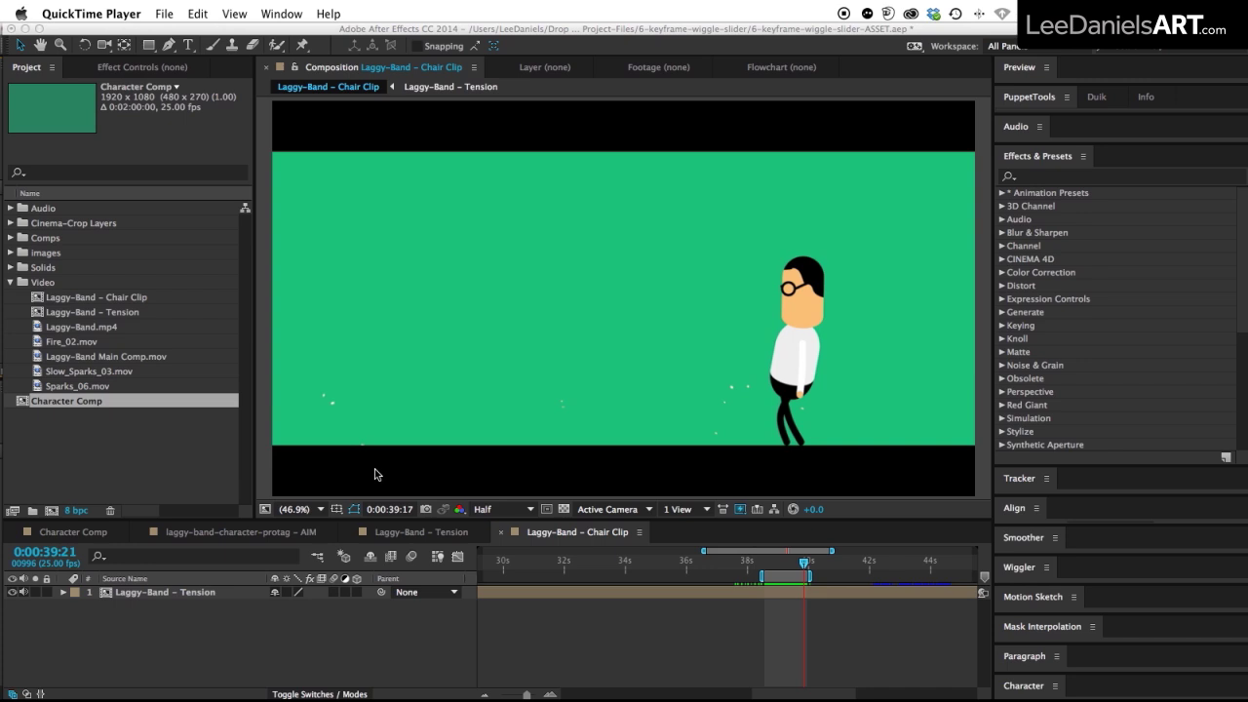
- Play the AIM comp and scrub the playhead to review body mover and Chair Mover Position keyframes
left_click(314, 673)
key("space")
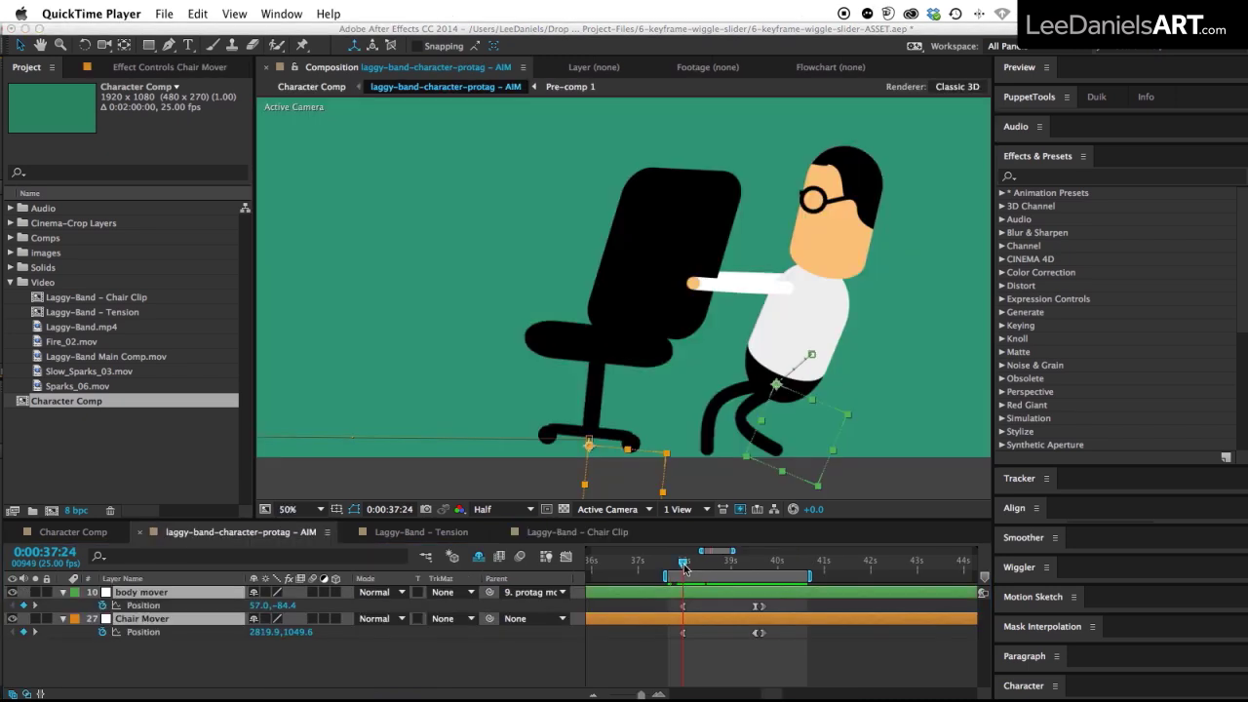
left_click(684, 569)
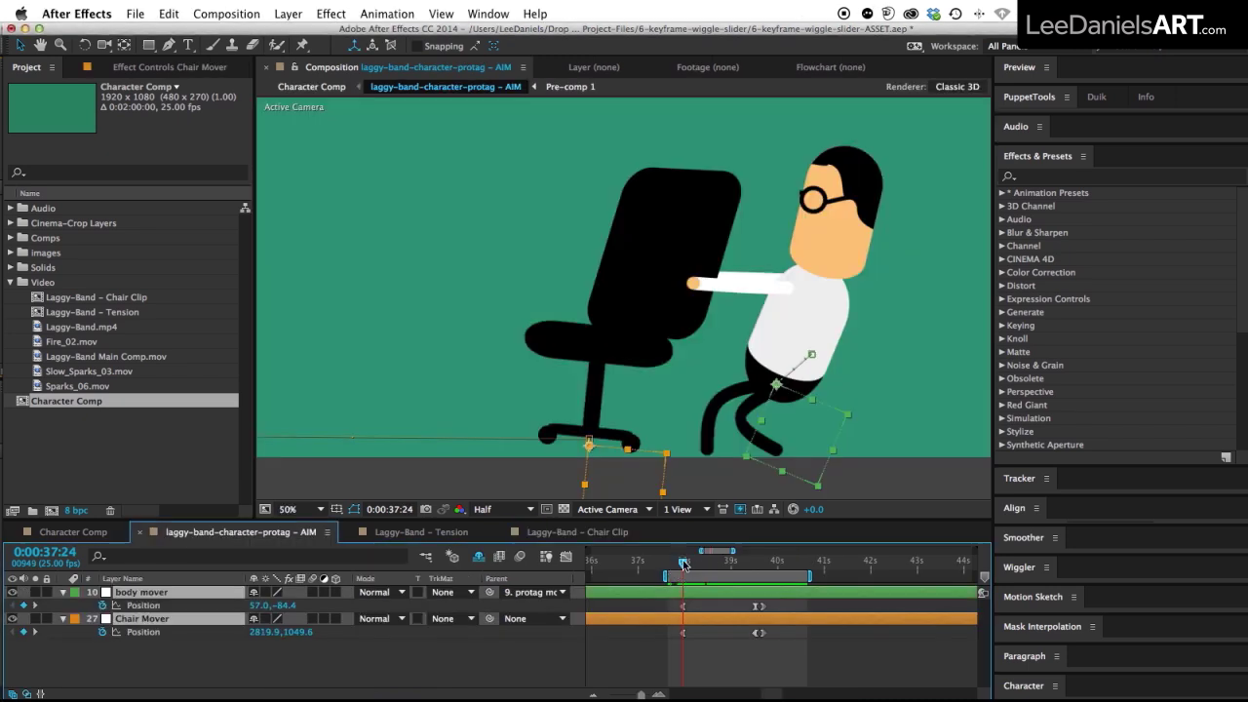
mouse_move(683, 569)
left_mouse_down()
mouse_move(742, 568)
mouse_move(673, 568)
mouse_move(736, 568)
mouse_move(684, 569)
left_mouse_up()
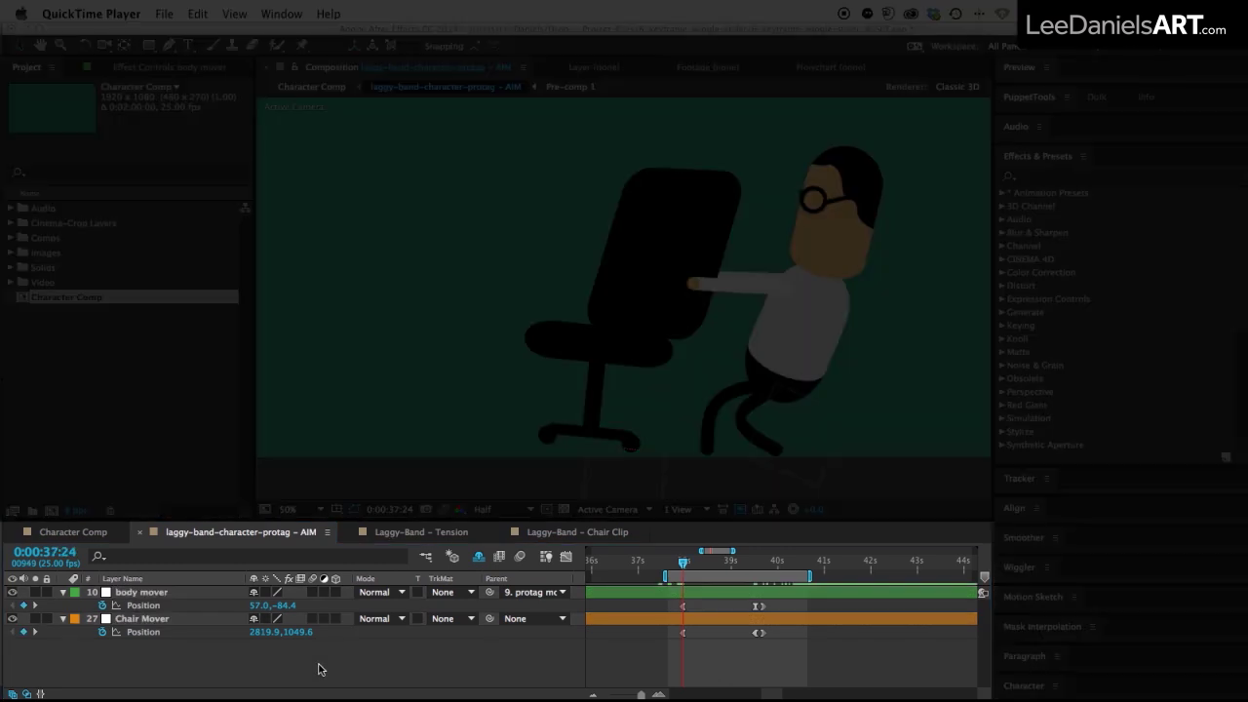
- Reveal the Rotation properties of the body mover and Chair Mover layers
left_click(321, 669)
left_click(124, 593)
left_click(127, 620, "shift")
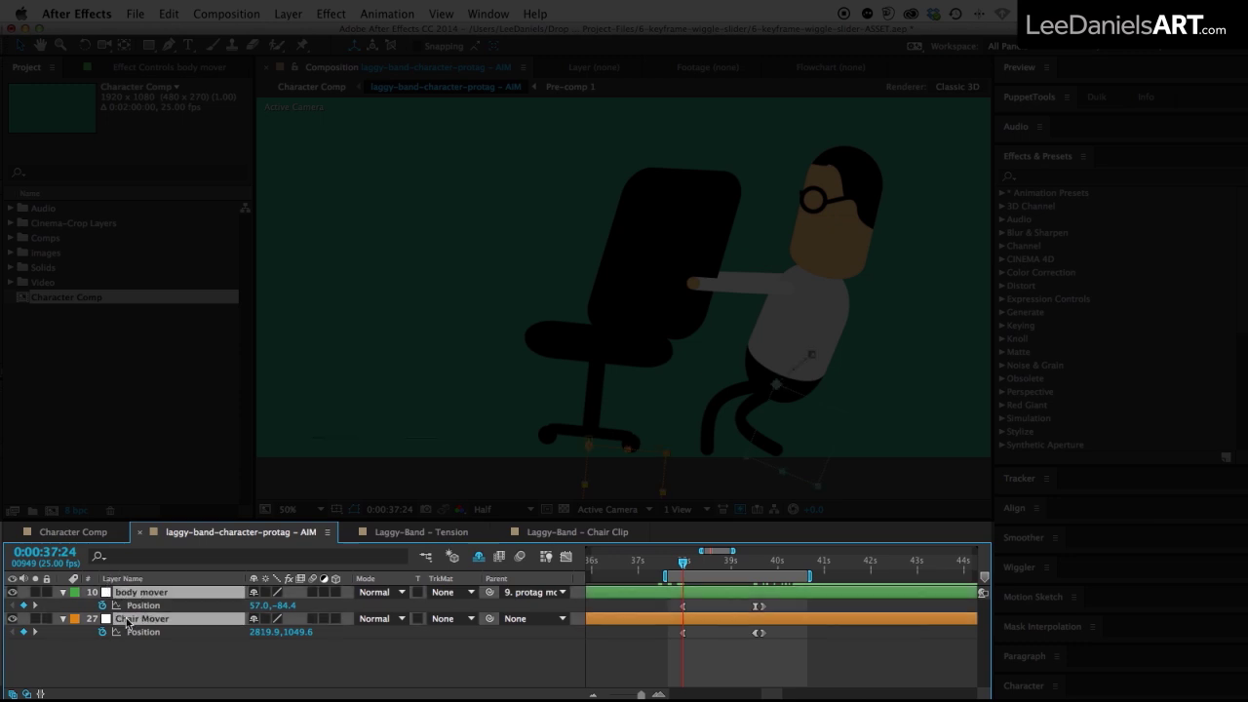
key("r")
left_click(125, 663)
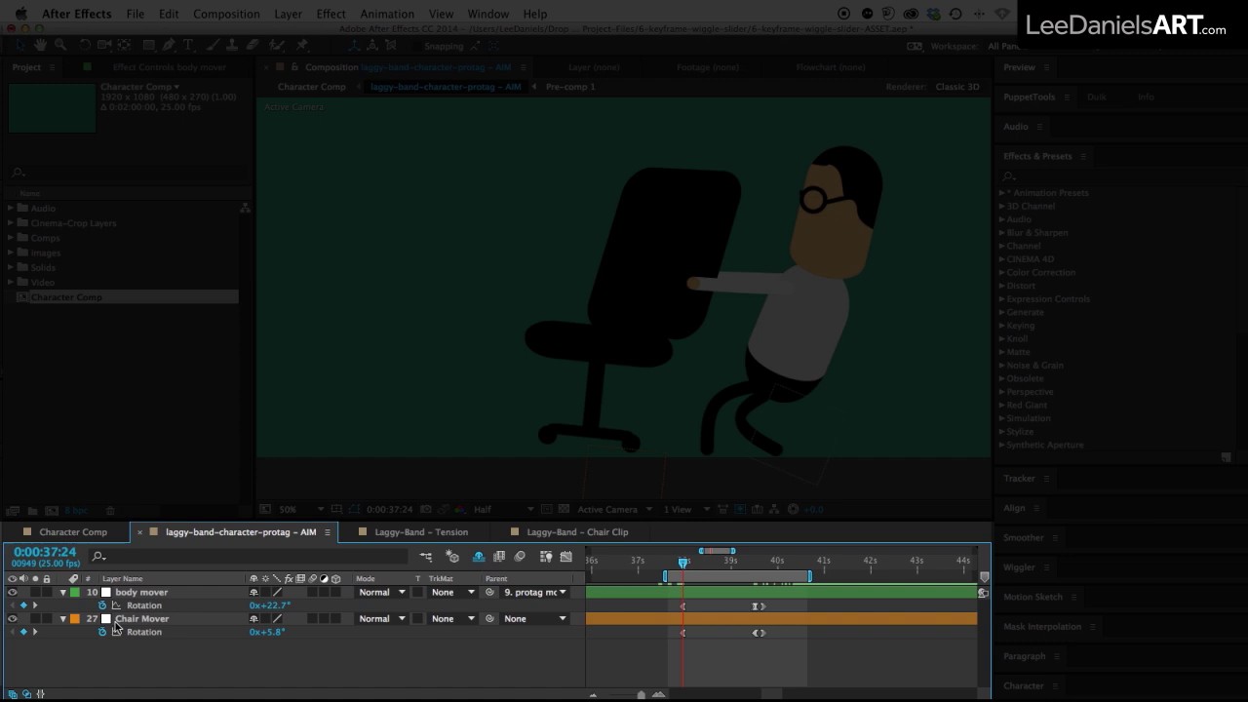
- Add a wiggle(0,1) expression to body mover's Rotation and paste it onto Chair Mover's Rotation
left_click(102, 606, "alt")
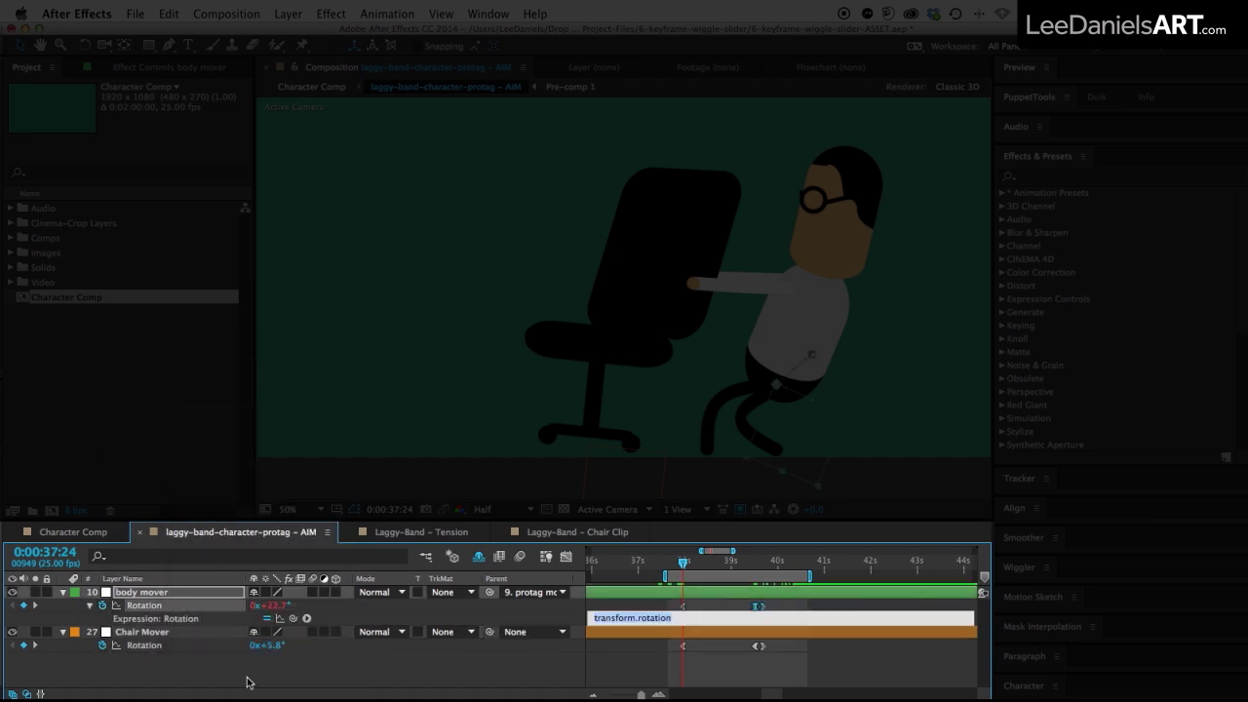
type("wiggl")
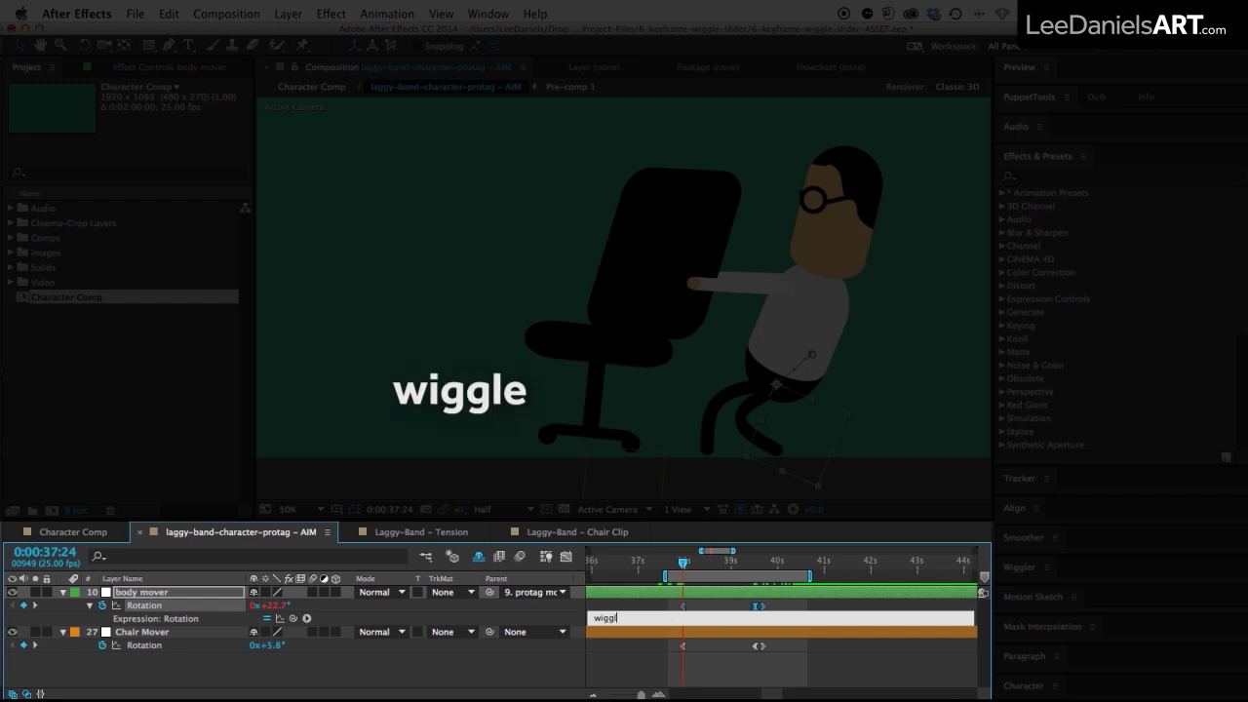
type("e(0")
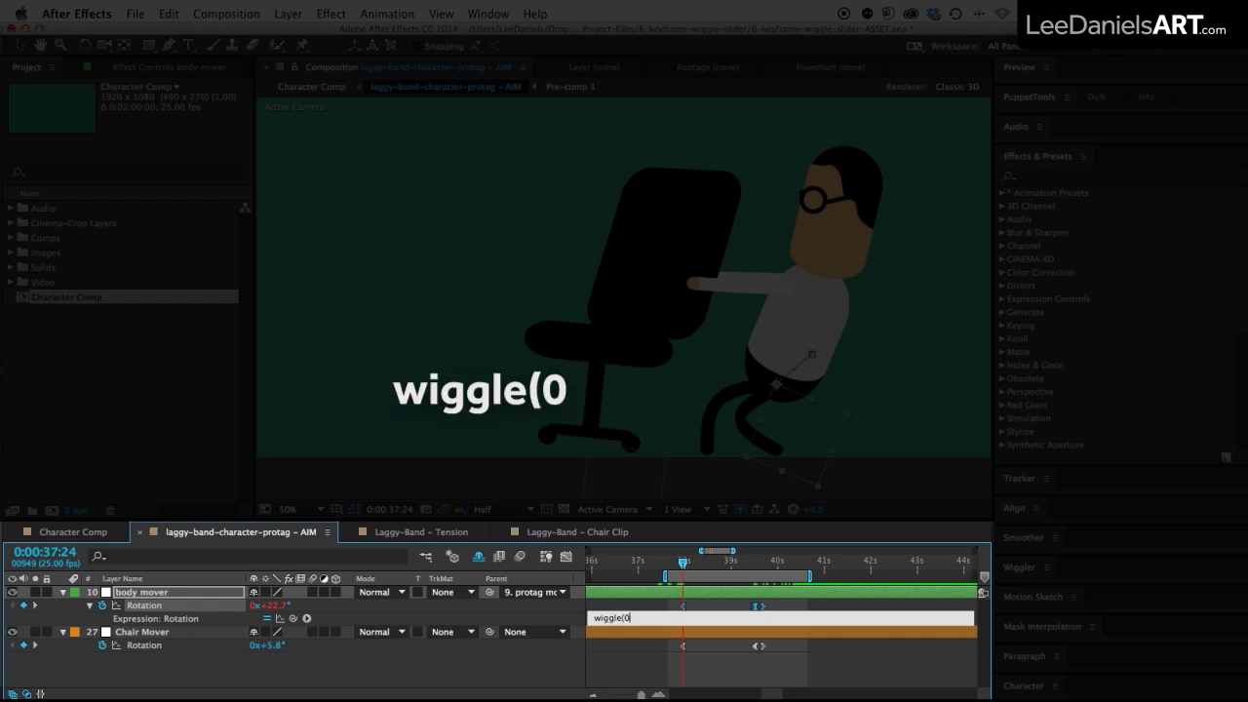
type(",1")
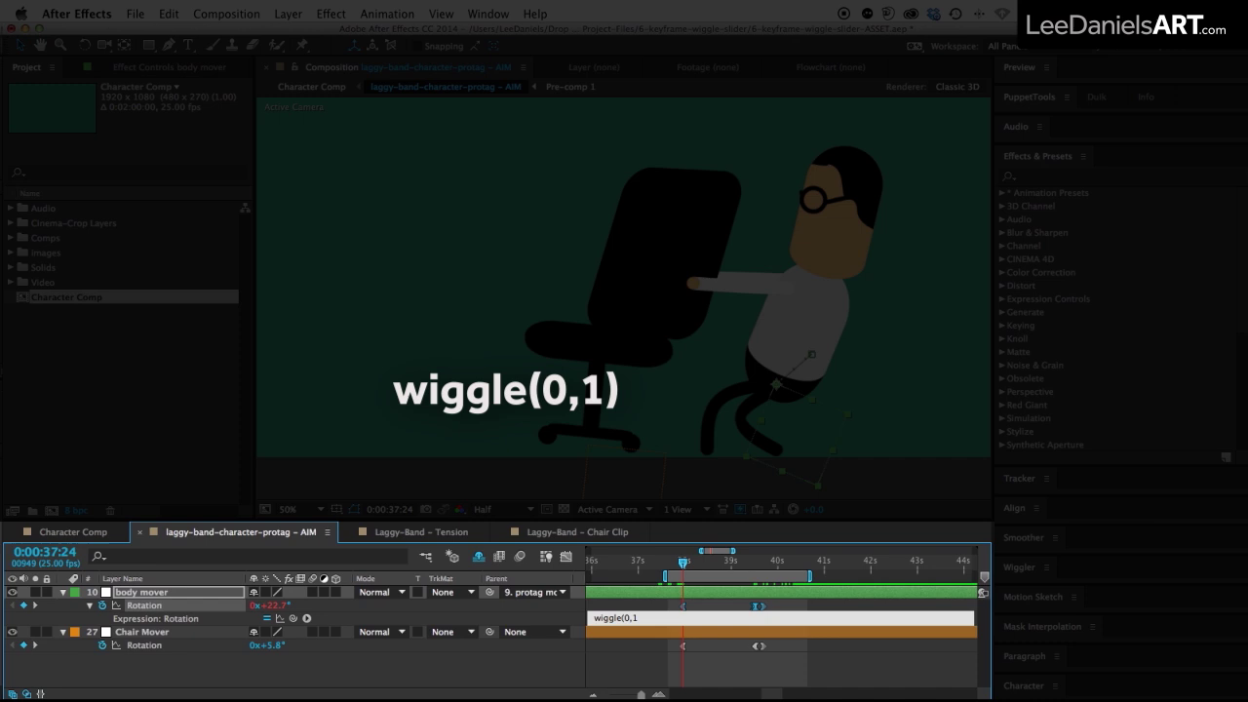
key("super+a")
key("super+c")
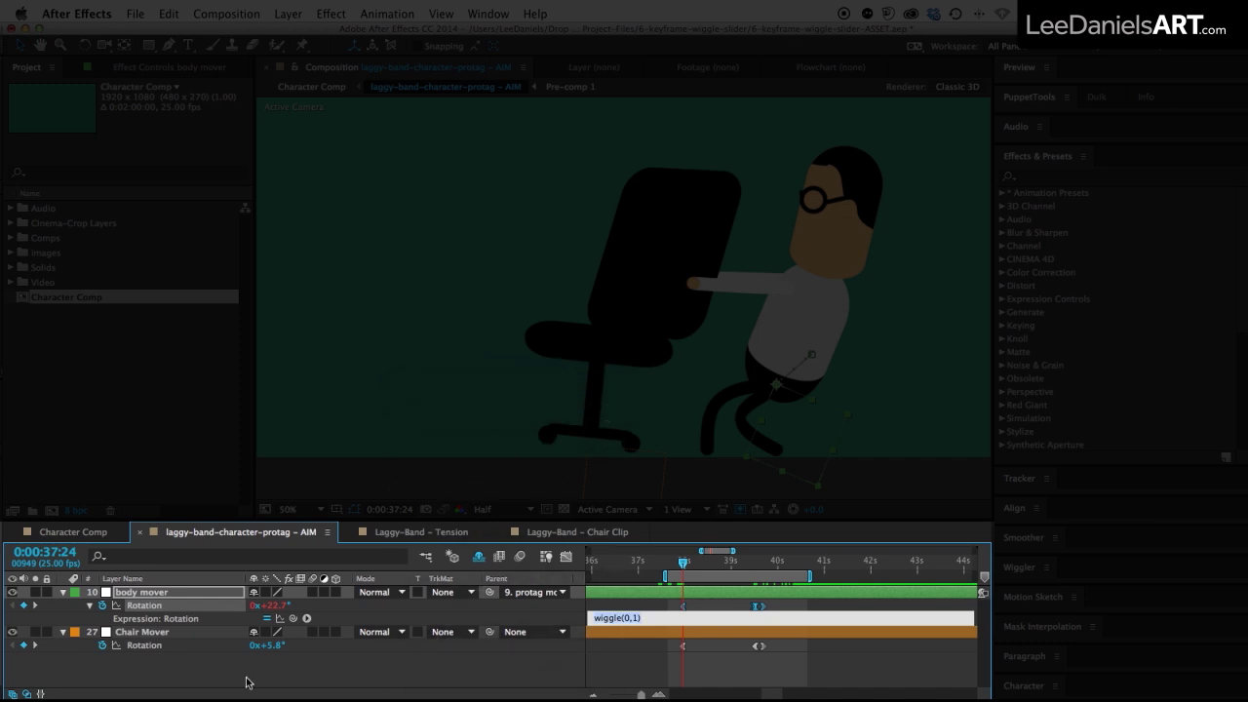
left_click(141, 675)
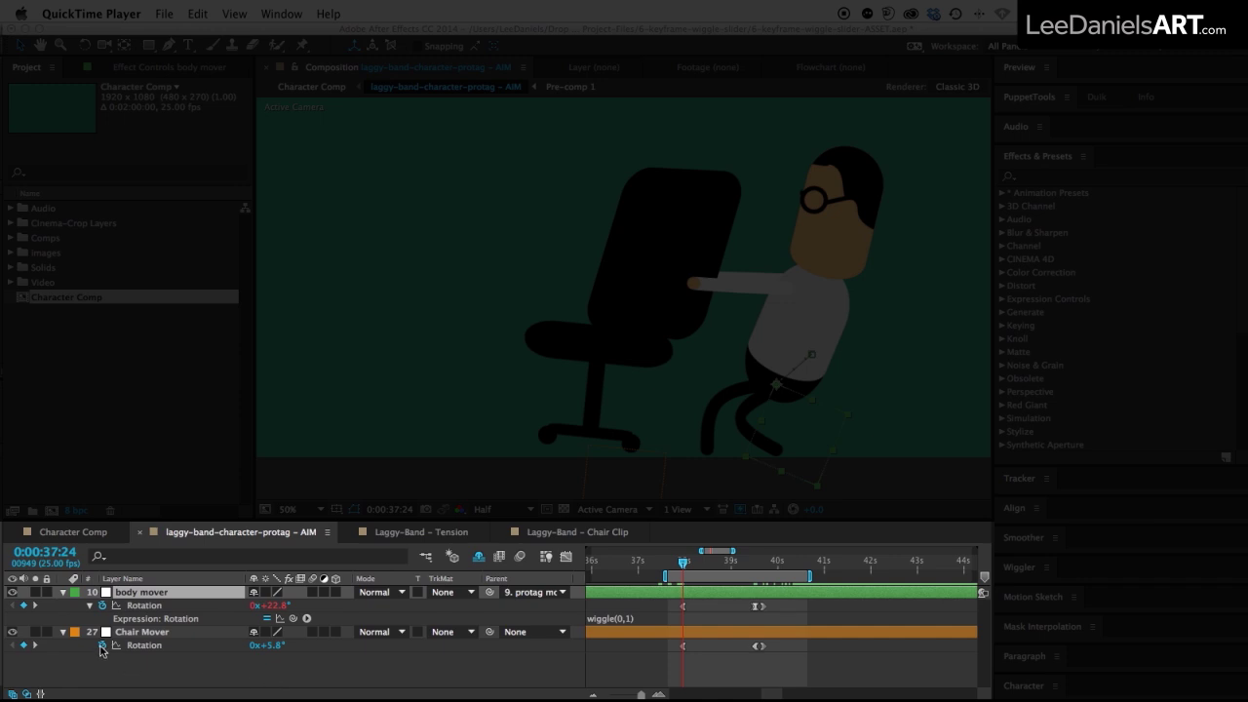
left_click(102, 645, "alt")
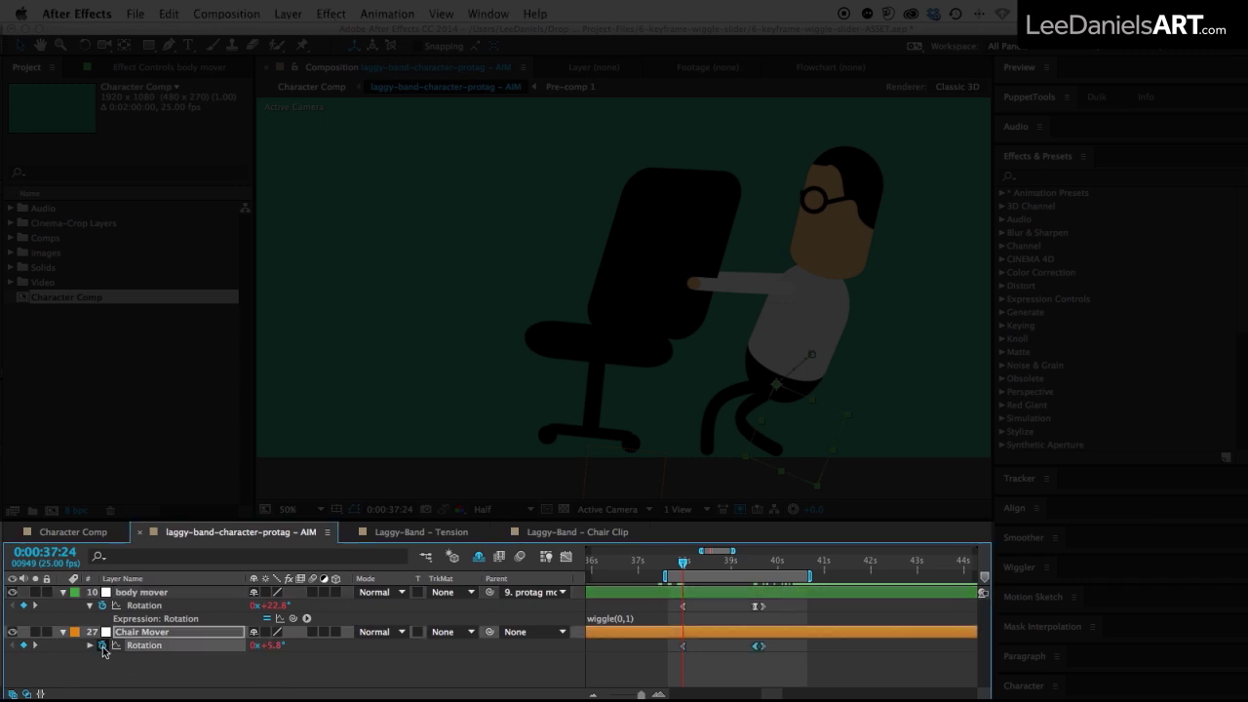
key("super+v")
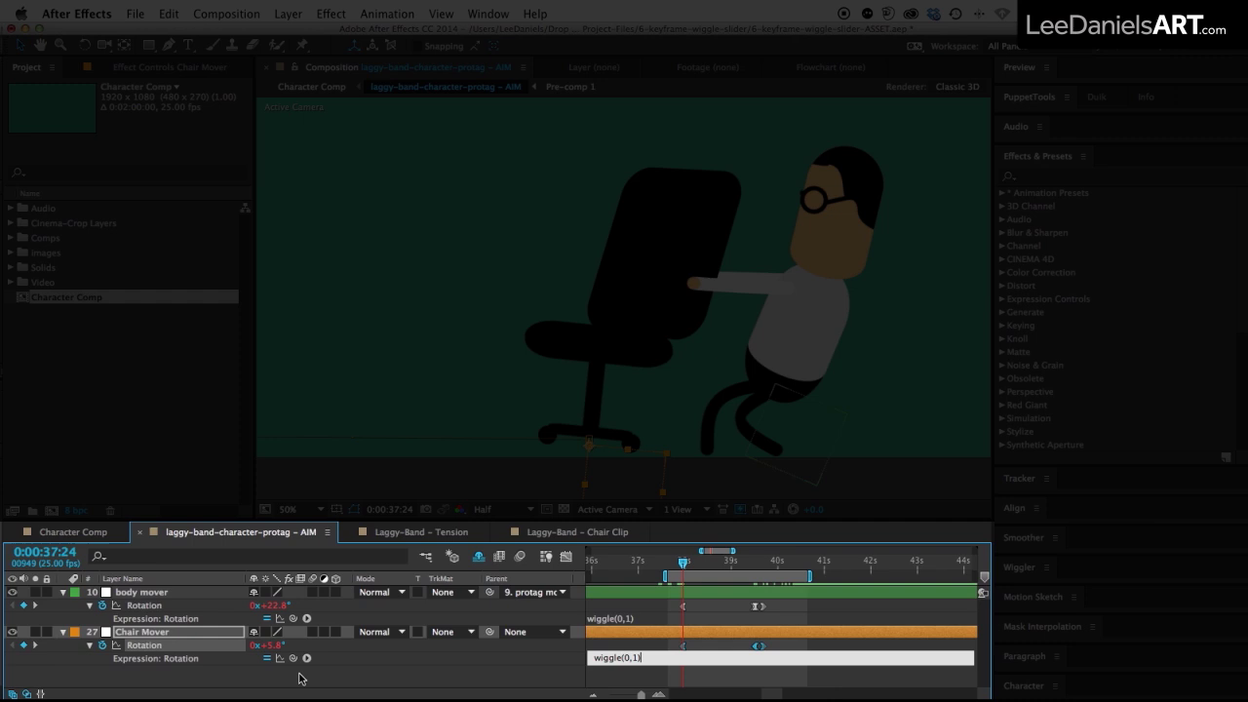
left_click(570, 667)
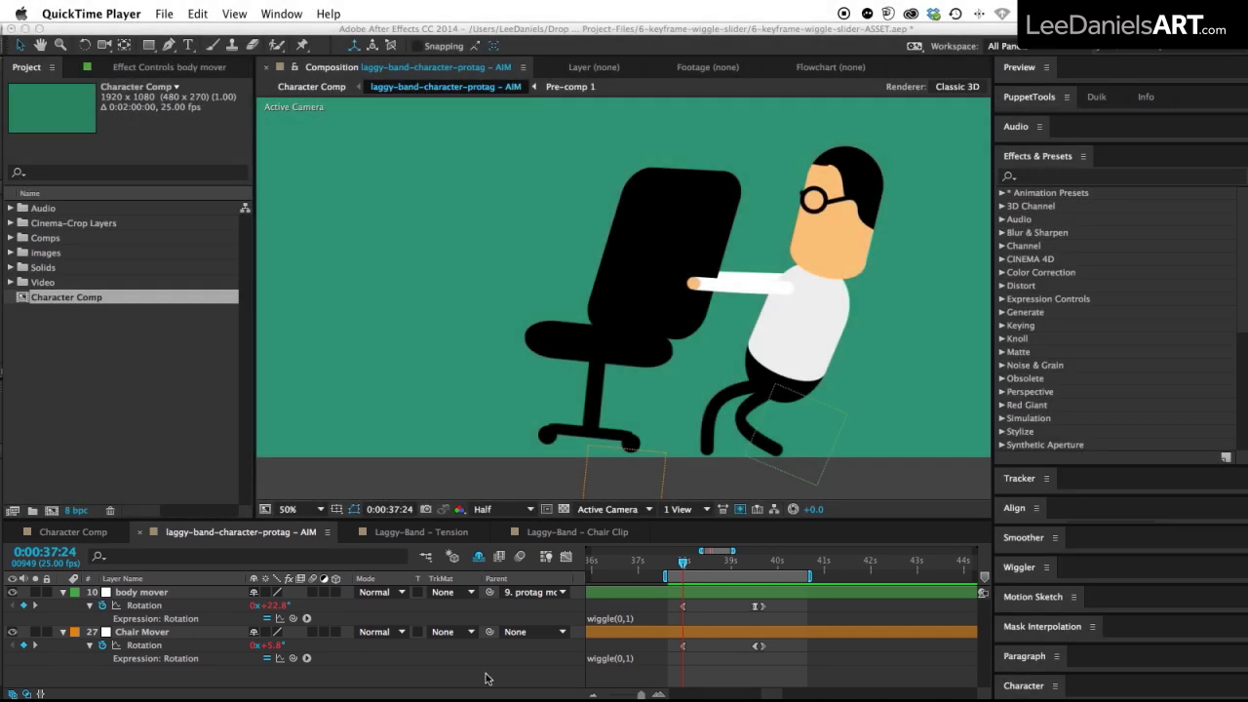
- Search Effects & Presets for 'slider' and apply Expression Controls > Slider Control to body mover
left_click(488, 677)
left_click(143, 594)
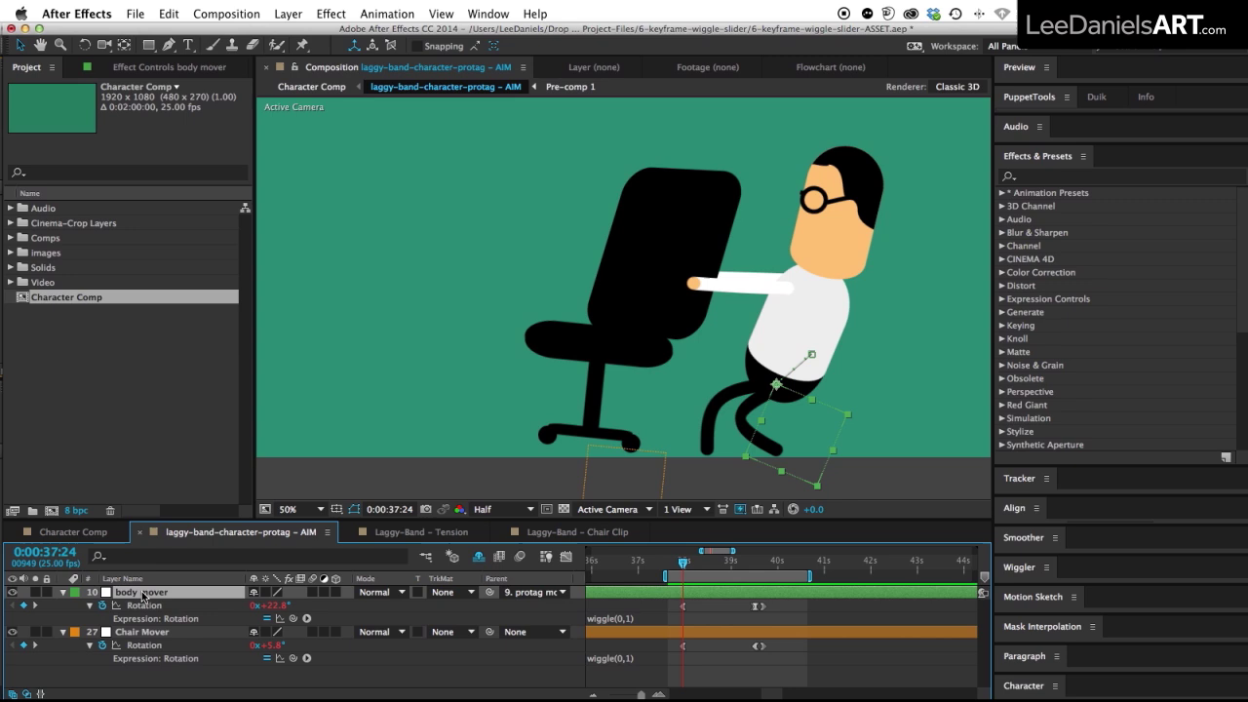
left_click(1039, 181)
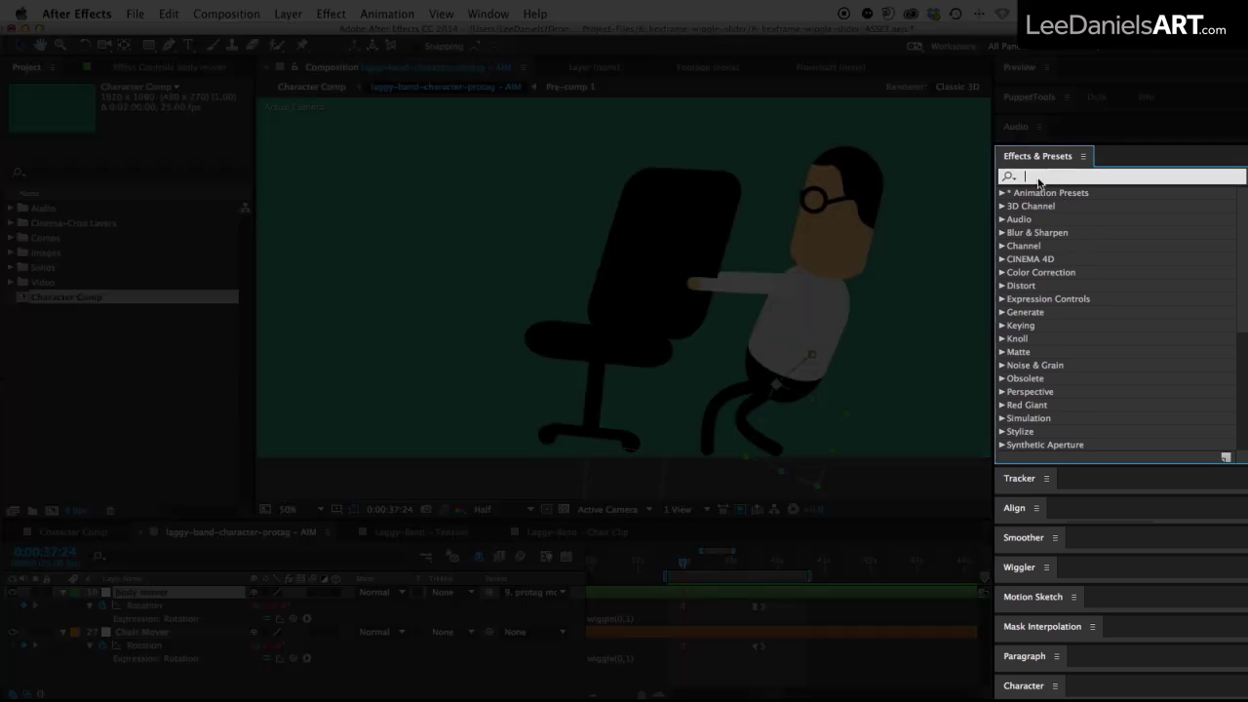
type("slider")
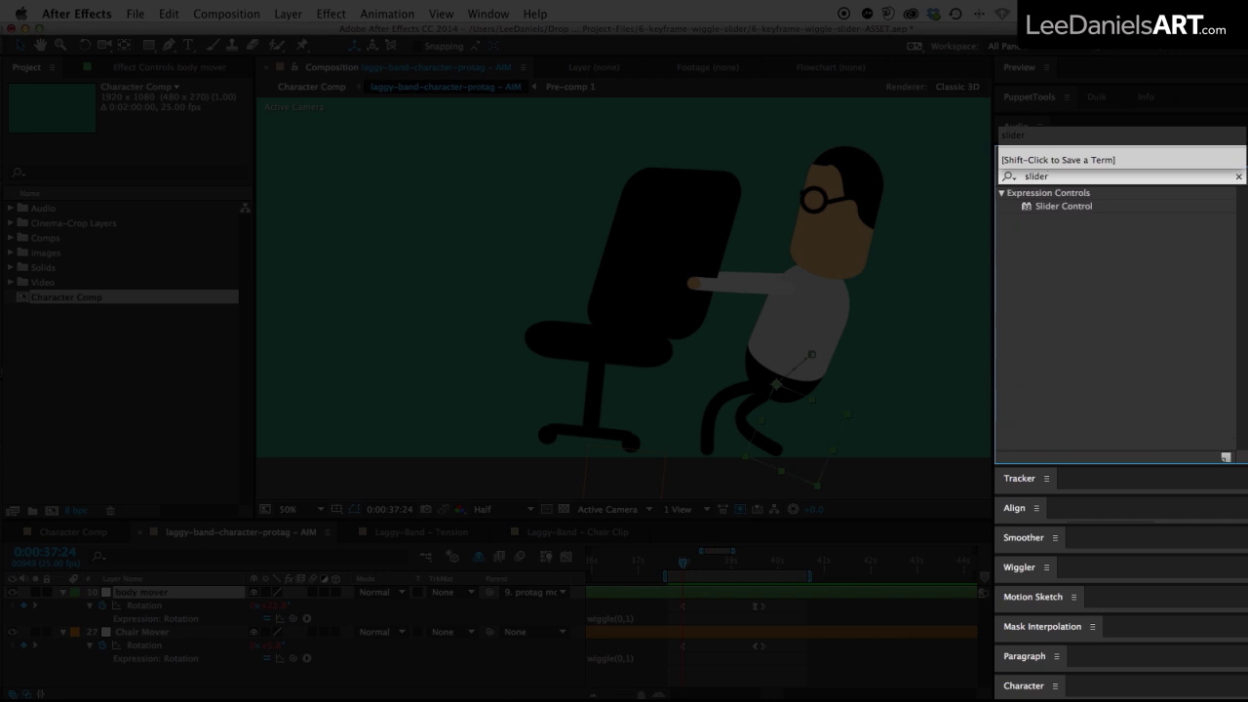
left_click(1067, 235)
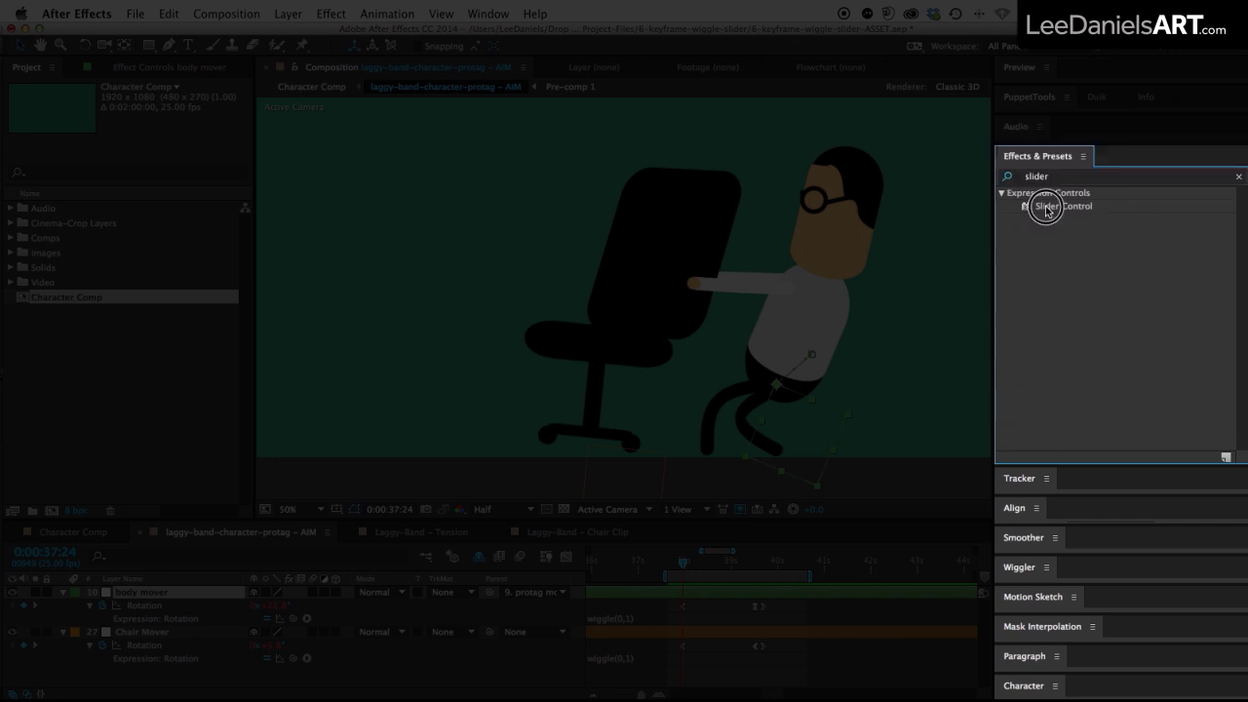
double_click(1045, 205)
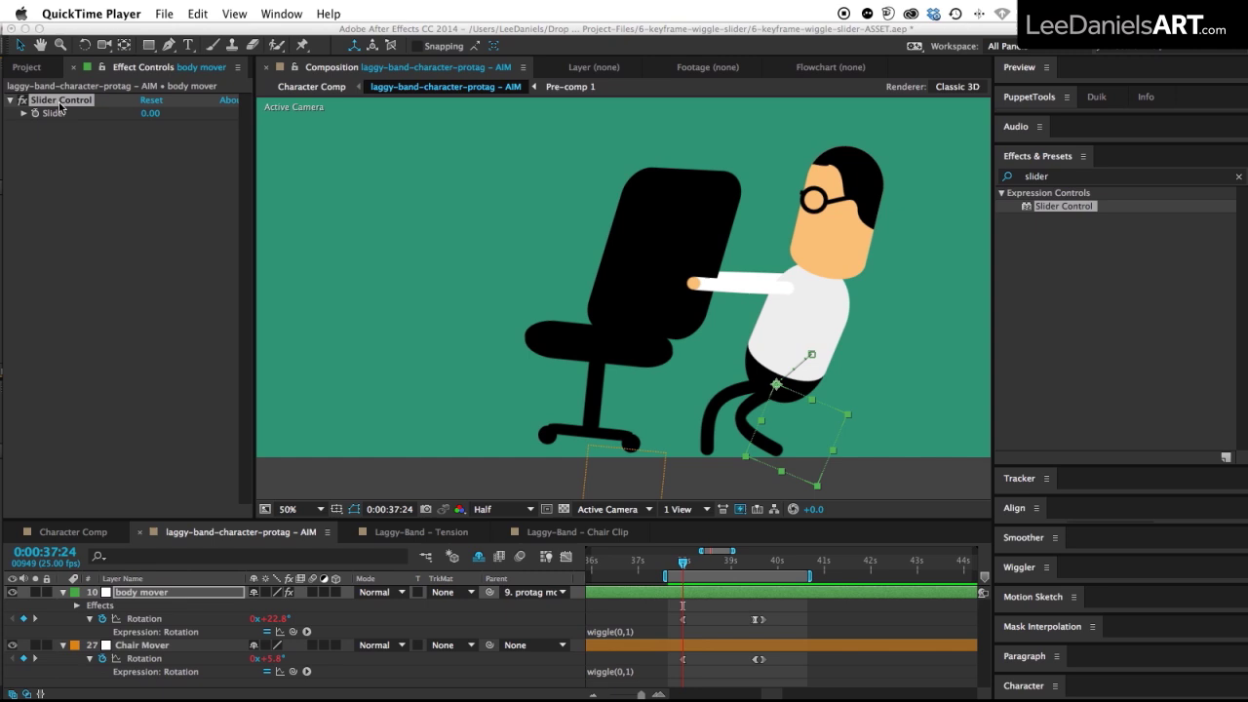
- Pick-whip the wiggle frequency in body mover's Rotation expression to the Slider Control's Slider property
left_click(620, 638)
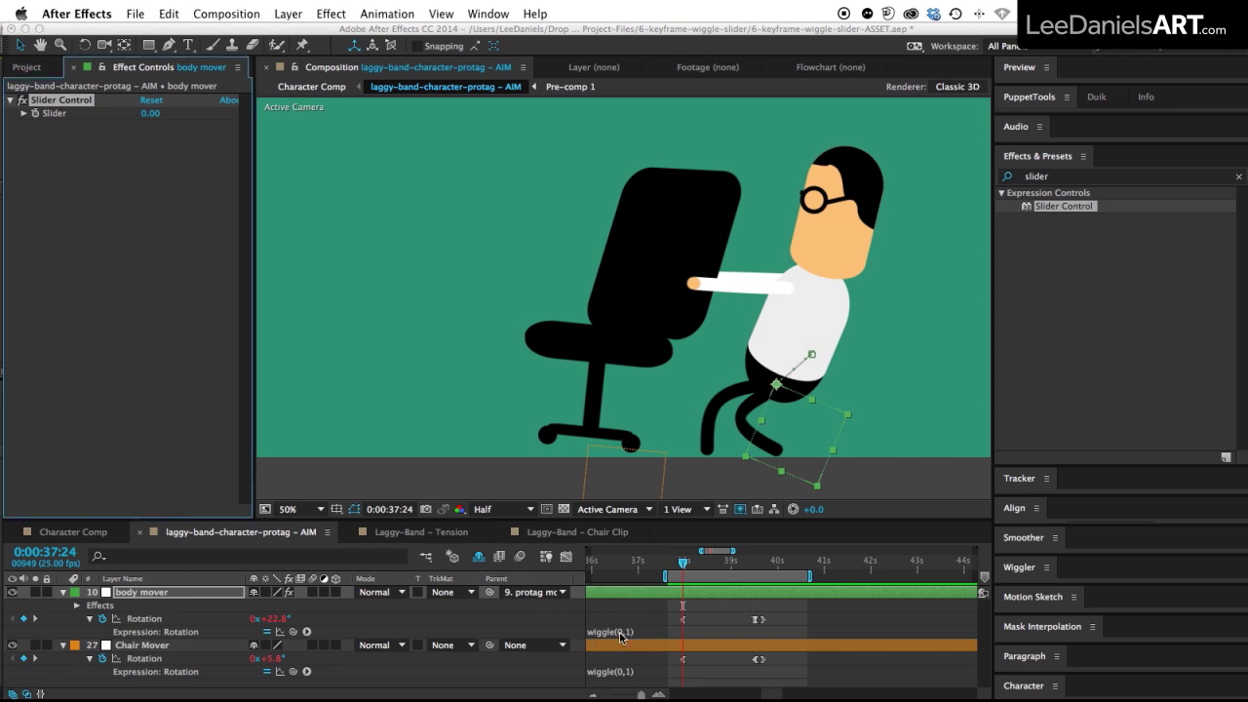
left_click(619, 633)
left_click(629, 632)
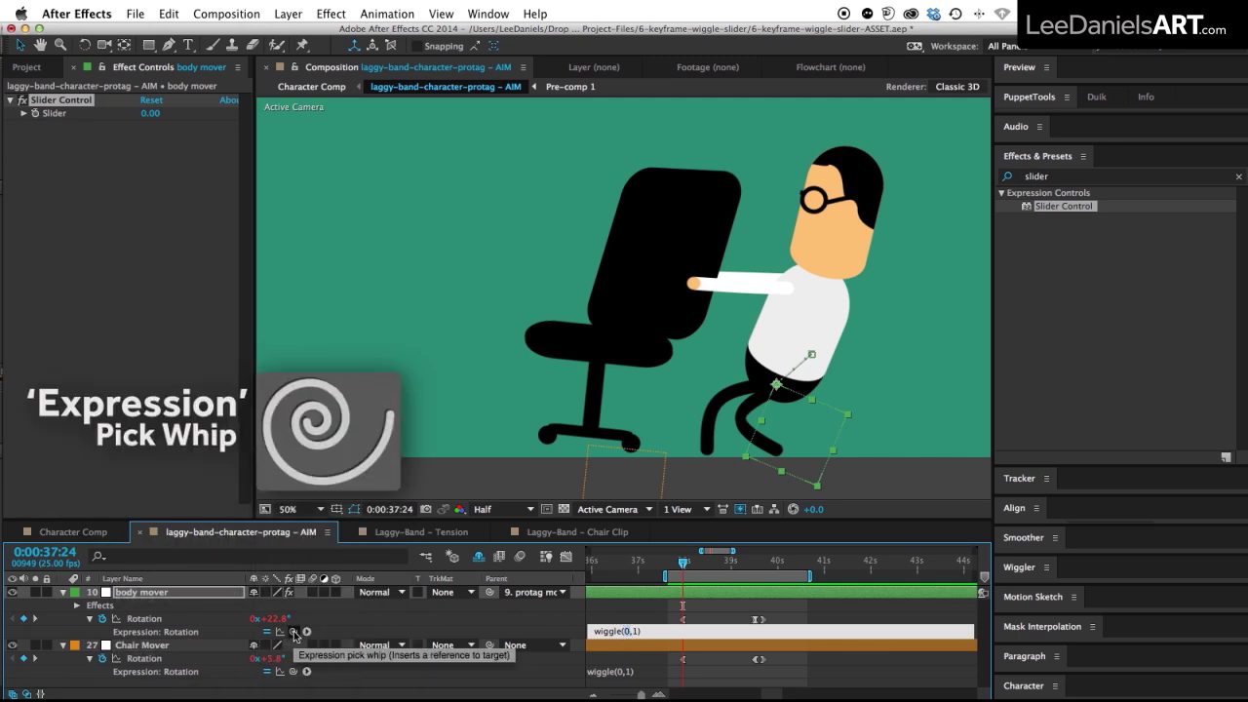
left_click_drag(293, 632, 51, 115)
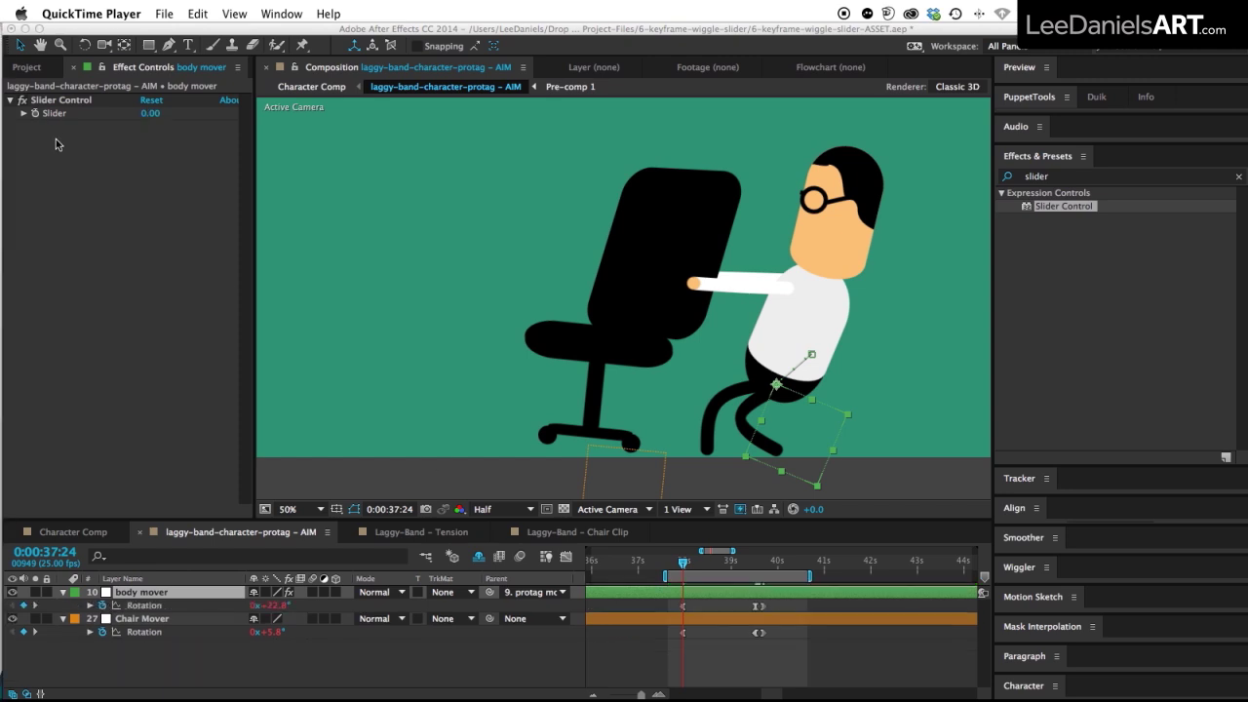
- Keyframe body mover's Slider to 40 at 0:00:39:13
left_click(54, 138)
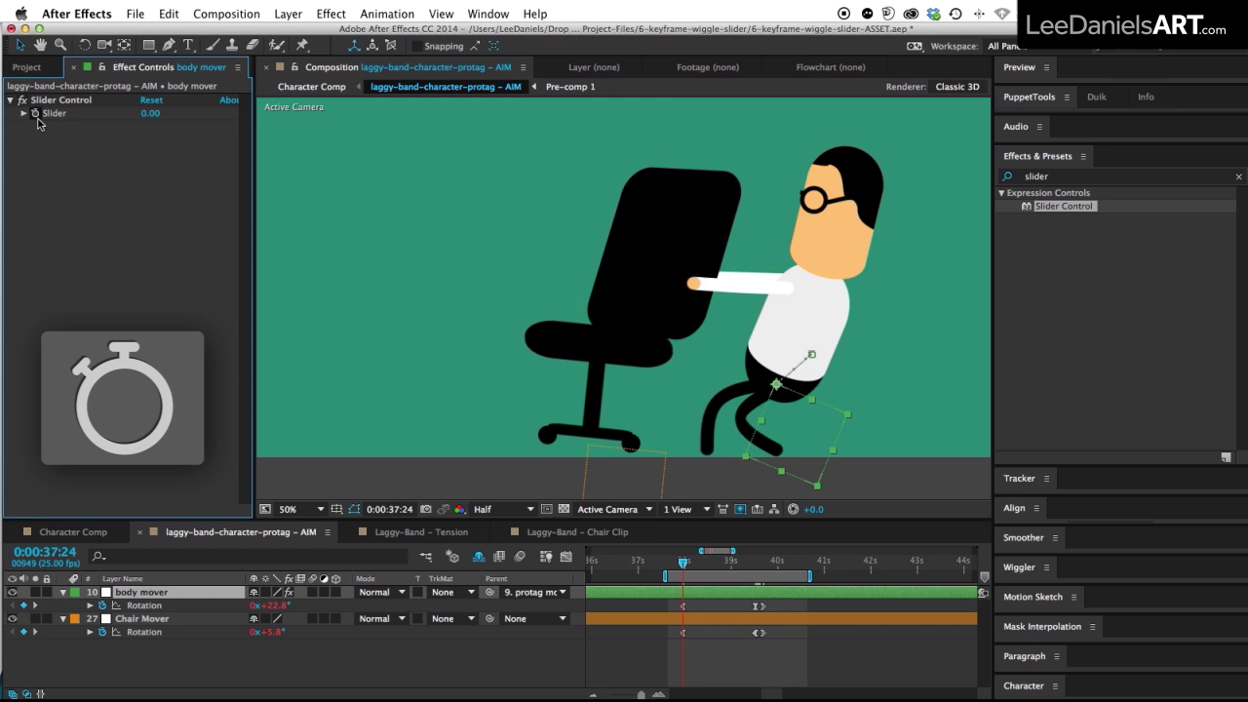
left_click(37, 116)
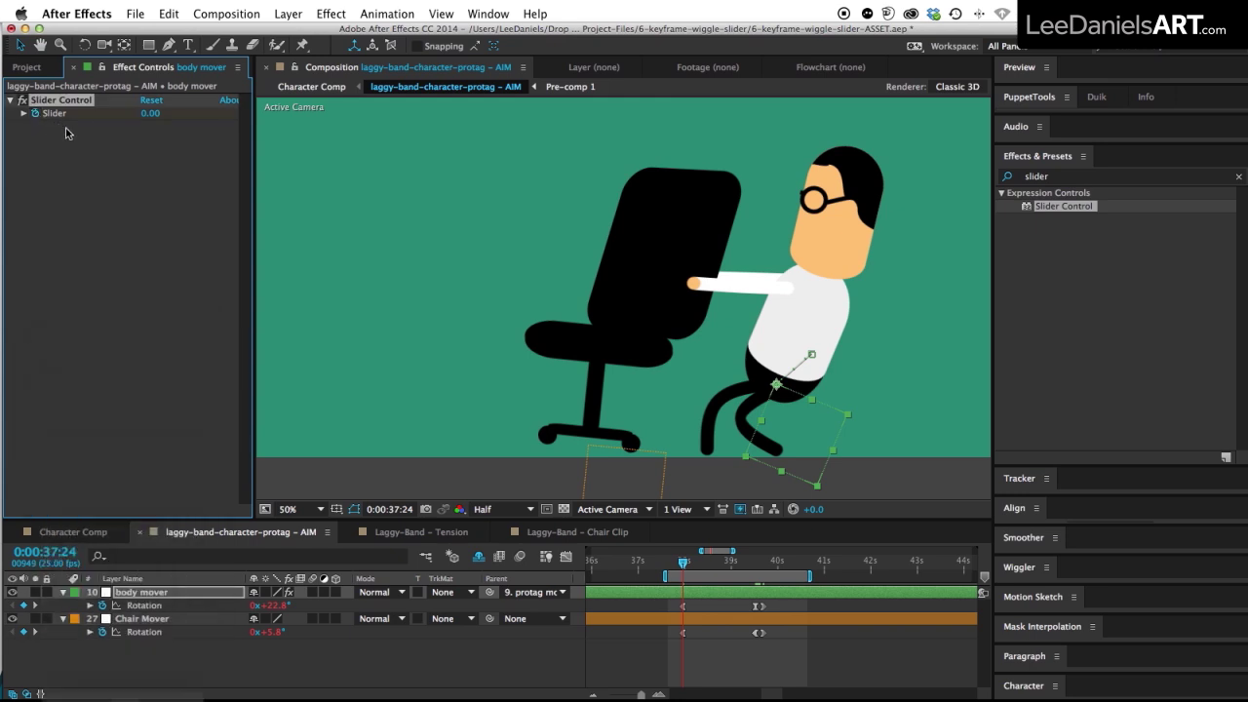
left_click(148, 595)
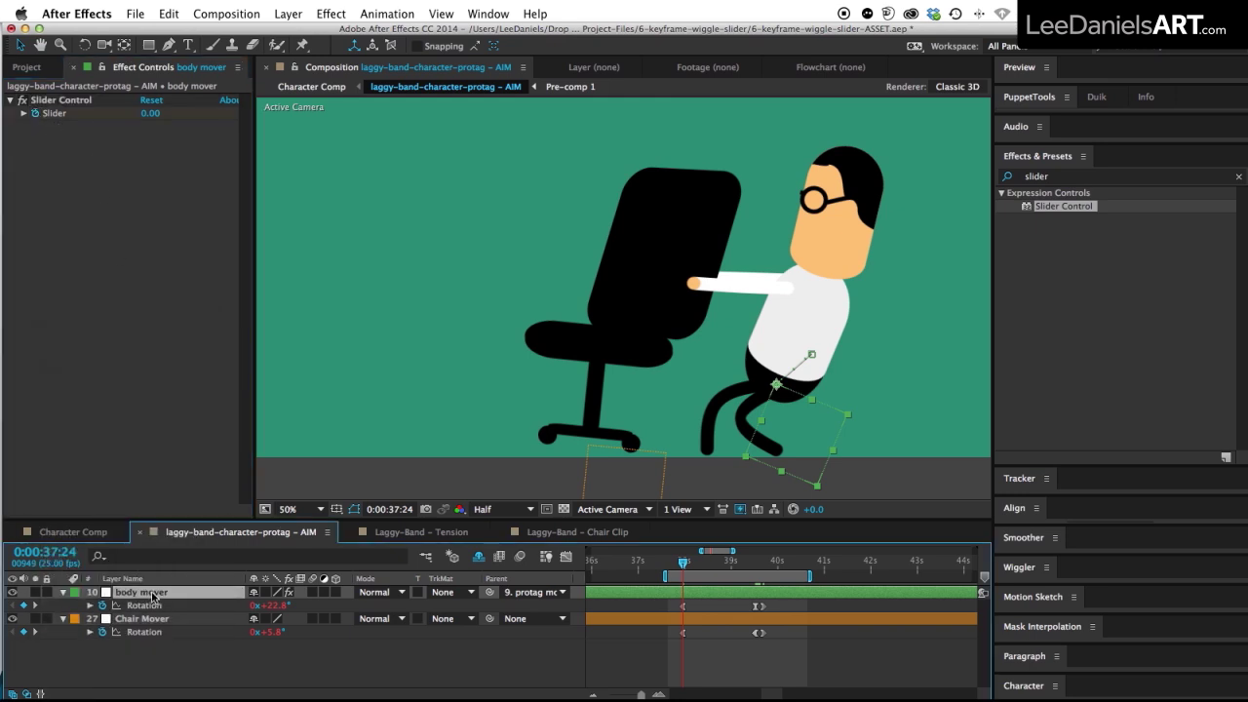
key("u")
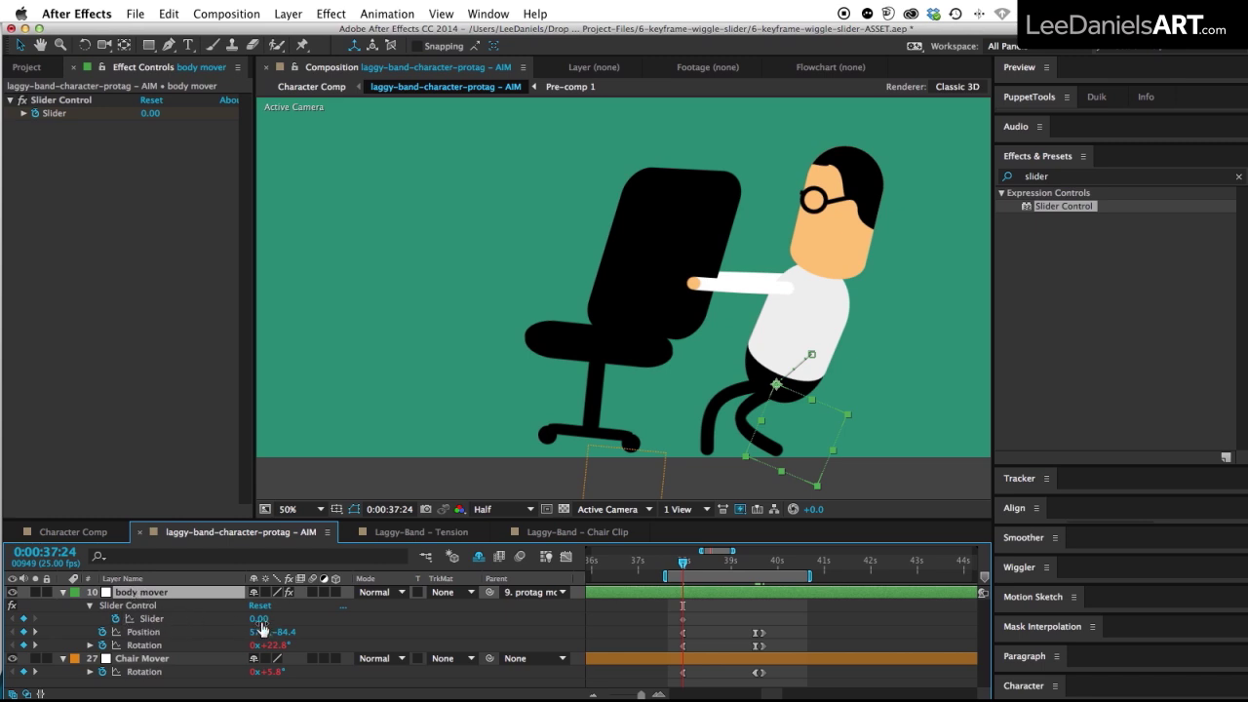
left_click(756, 563)
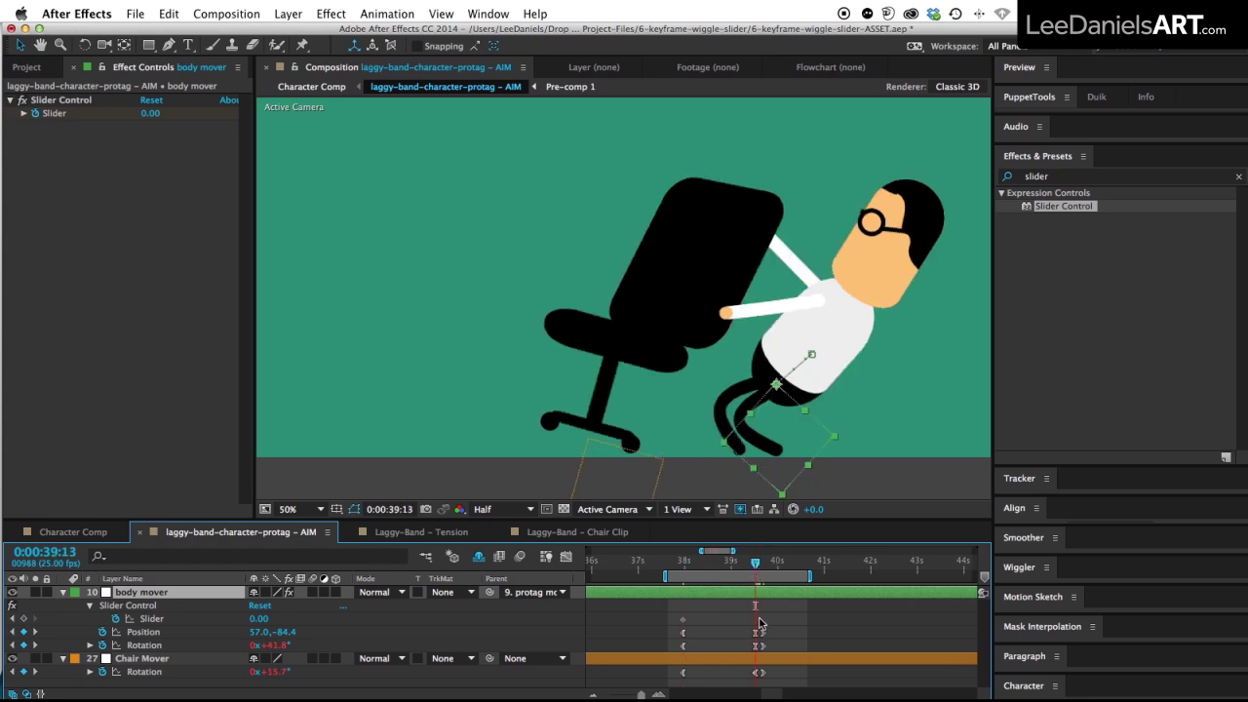
left_click(259, 619)
type("40")
key("Return")
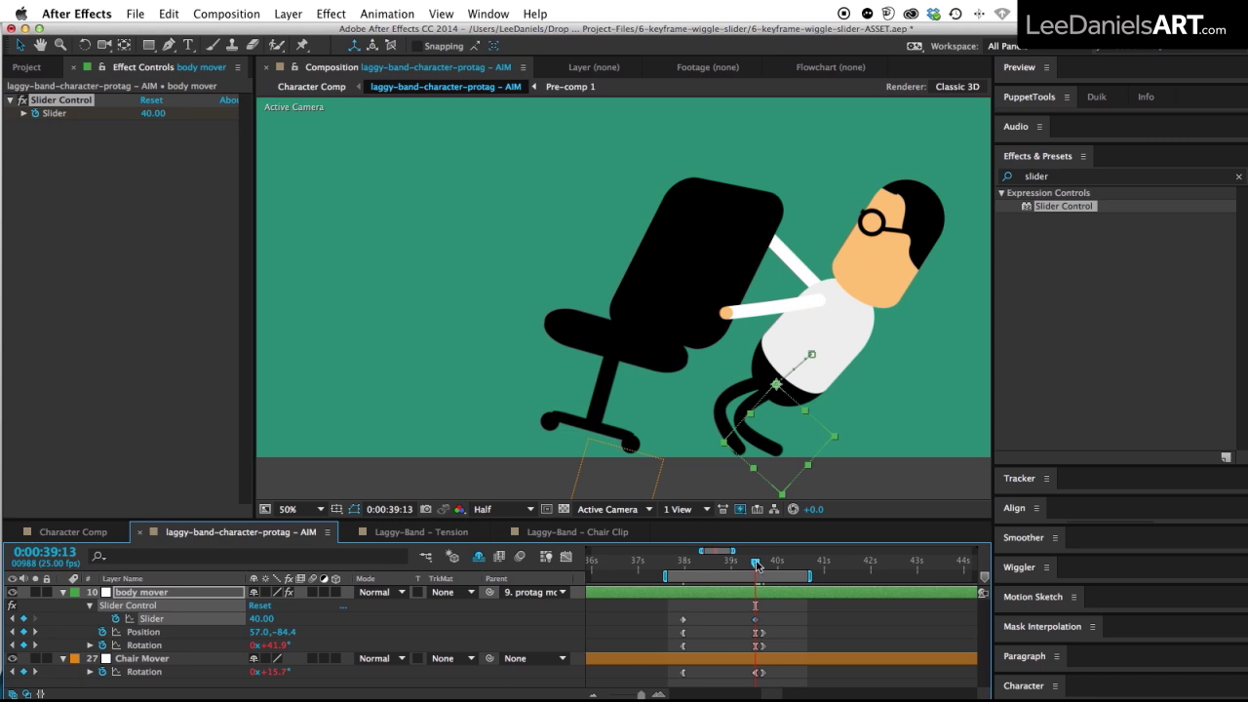
- Keyframe the Slider back to 0 at 0:00:39:17 and preview the animation
left_click_drag(757, 565, 763, 568)
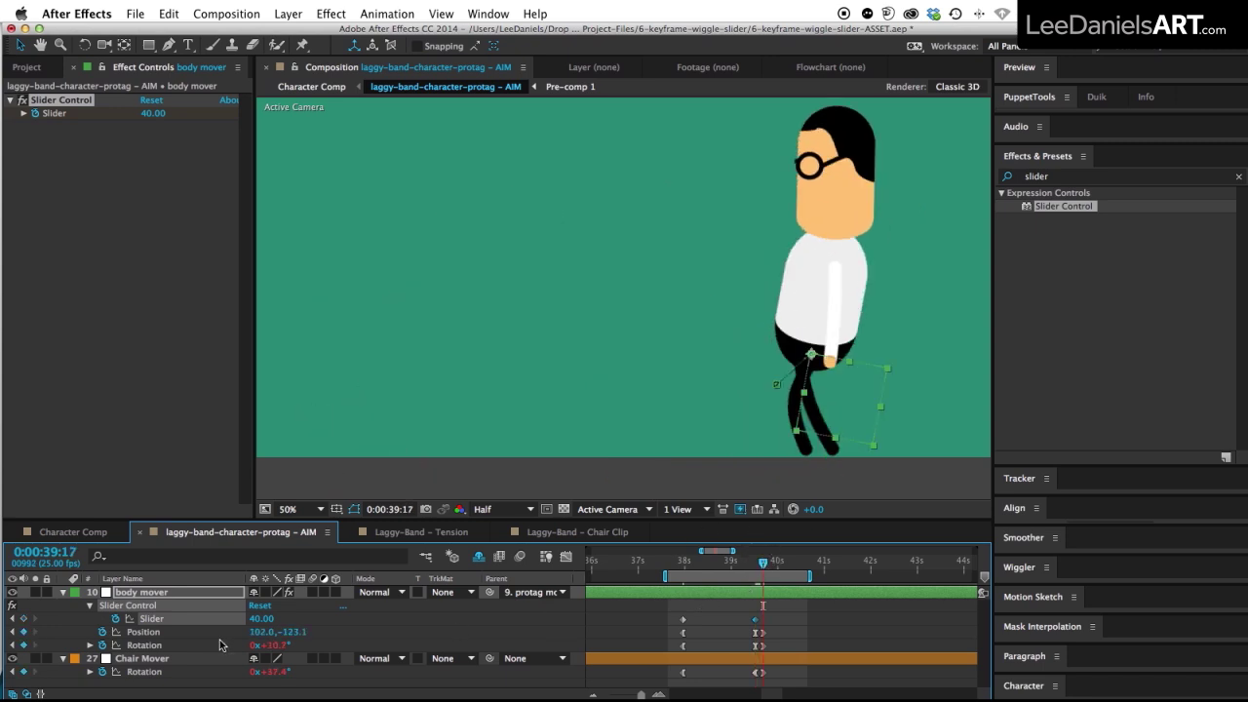
left_click(261, 618)
type("0")
key("Return")
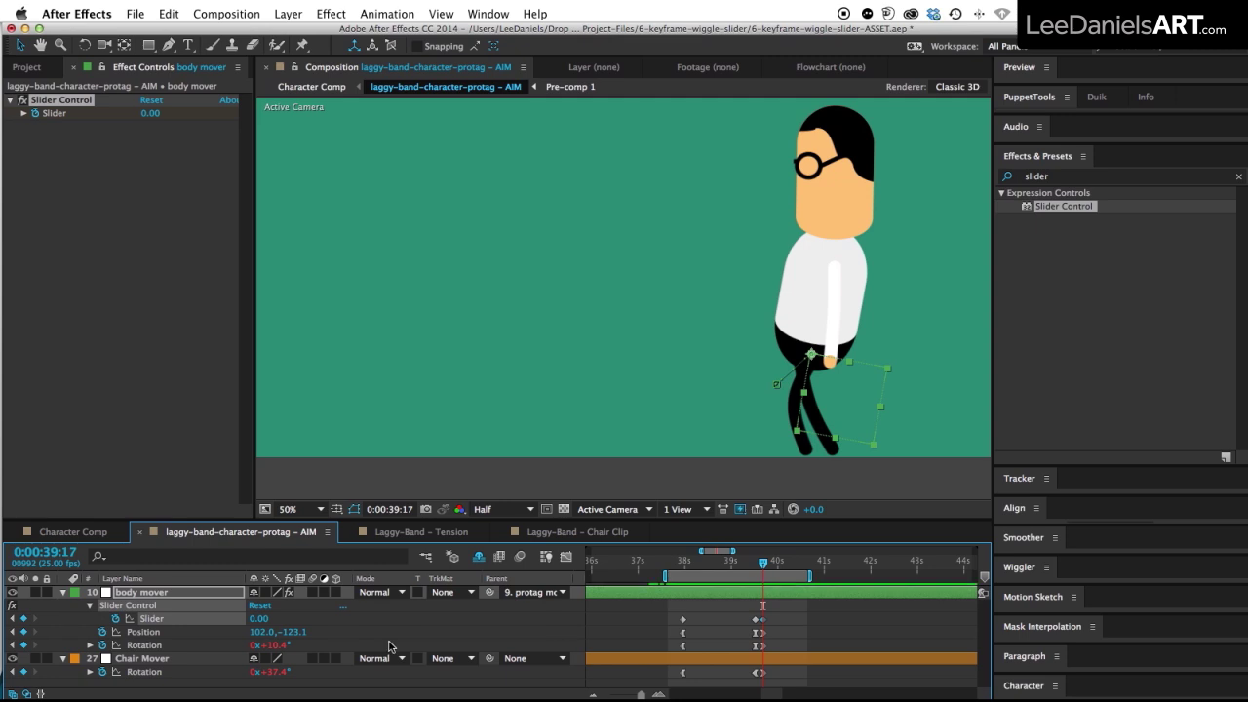
key("space")
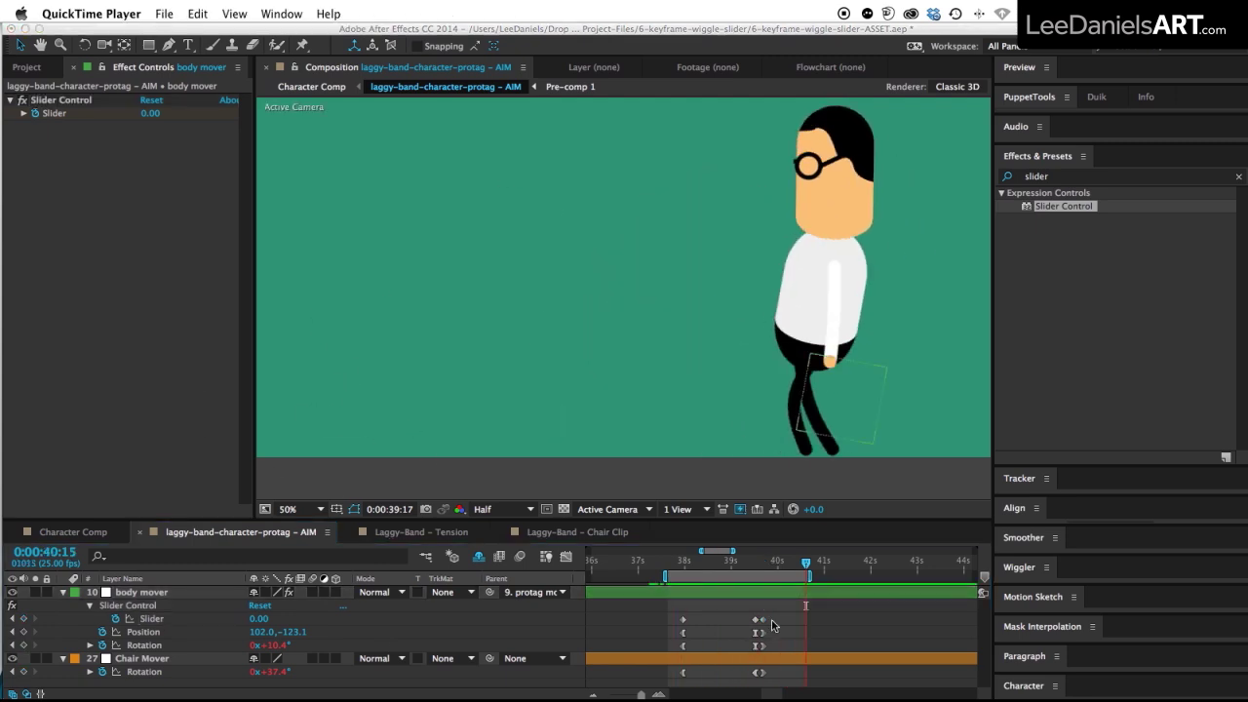
- Apply Keyframe Assistant > Easy Ease to both body mover Slider keyframes
left_click(776, 618)
left_click(684, 620)
left_click_drag(663, 608, 790, 635)
right_click(682, 620)
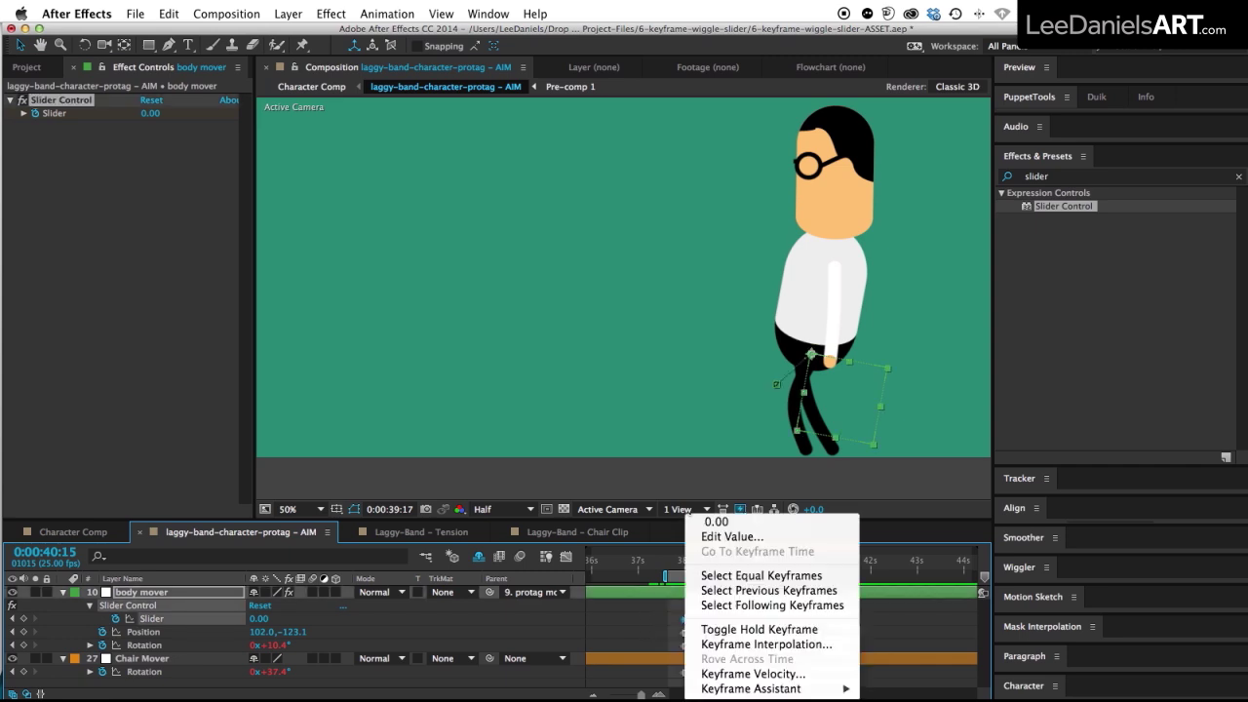
mouse_move(746, 690)
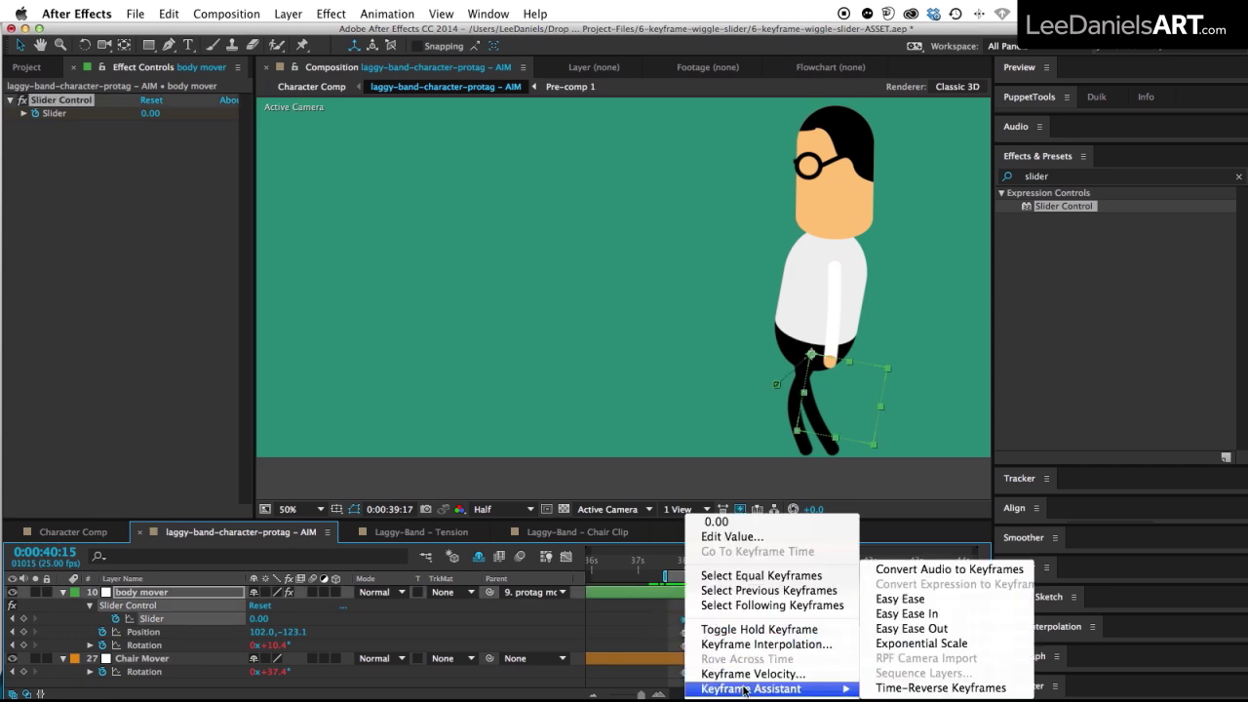
left_click(885, 600)
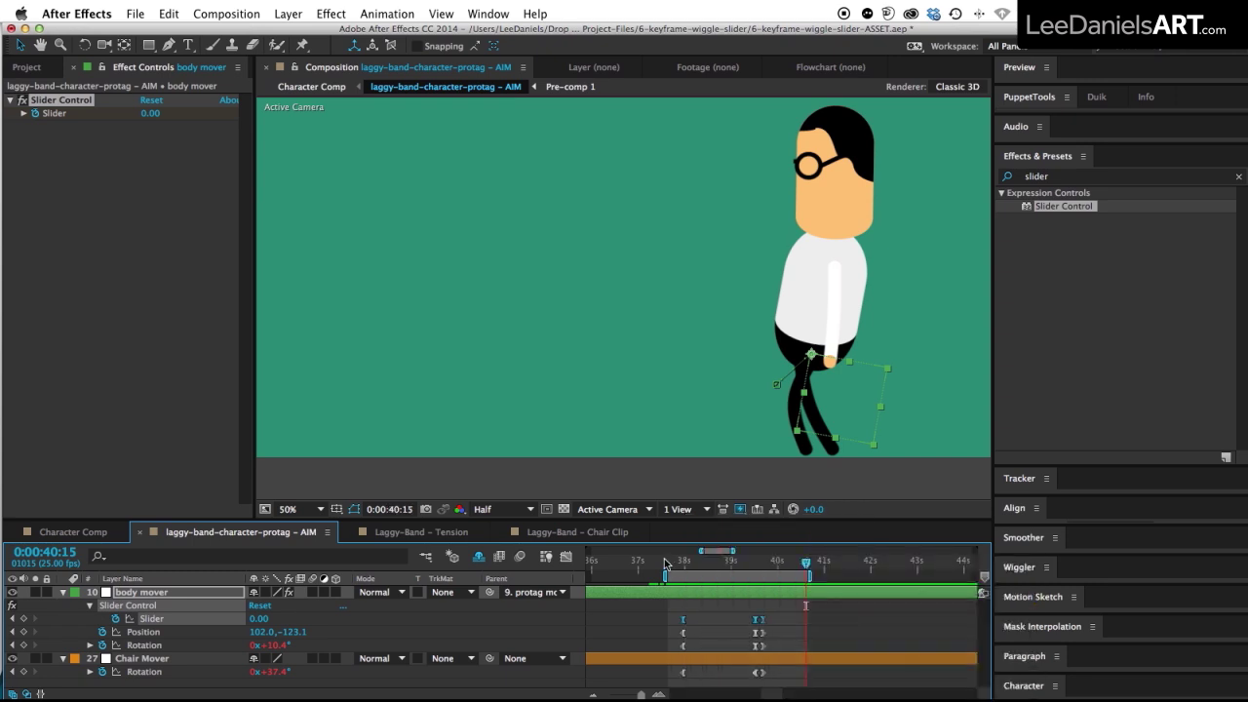